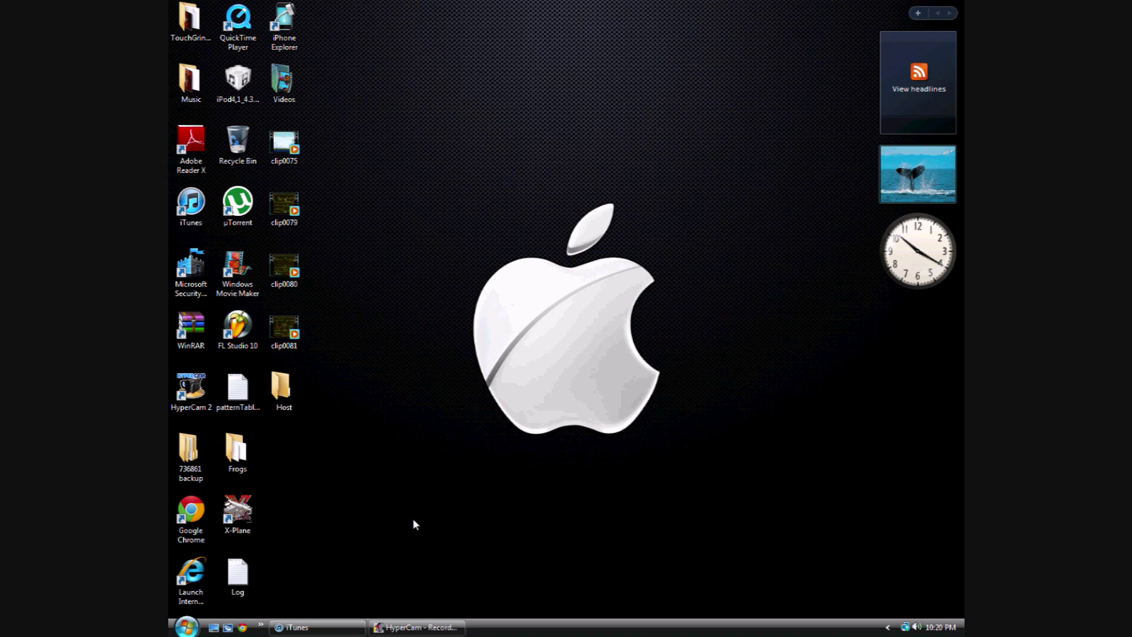
- Launch Google Chrome and maximize its window on the Google home page
double_click(193, 527)
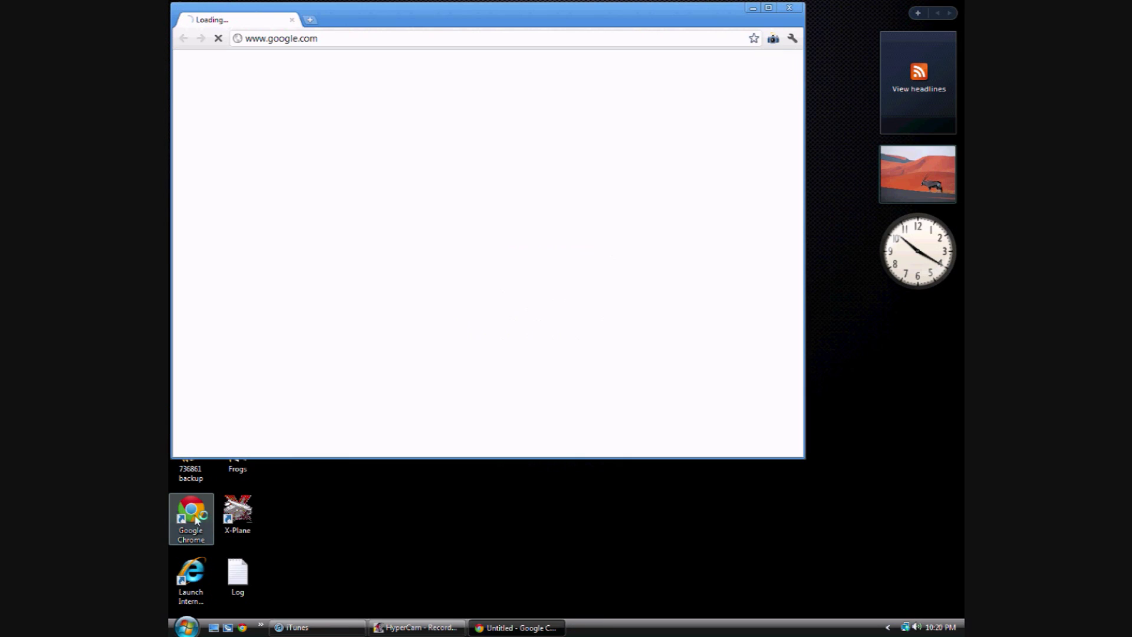
left_click(770, 8)
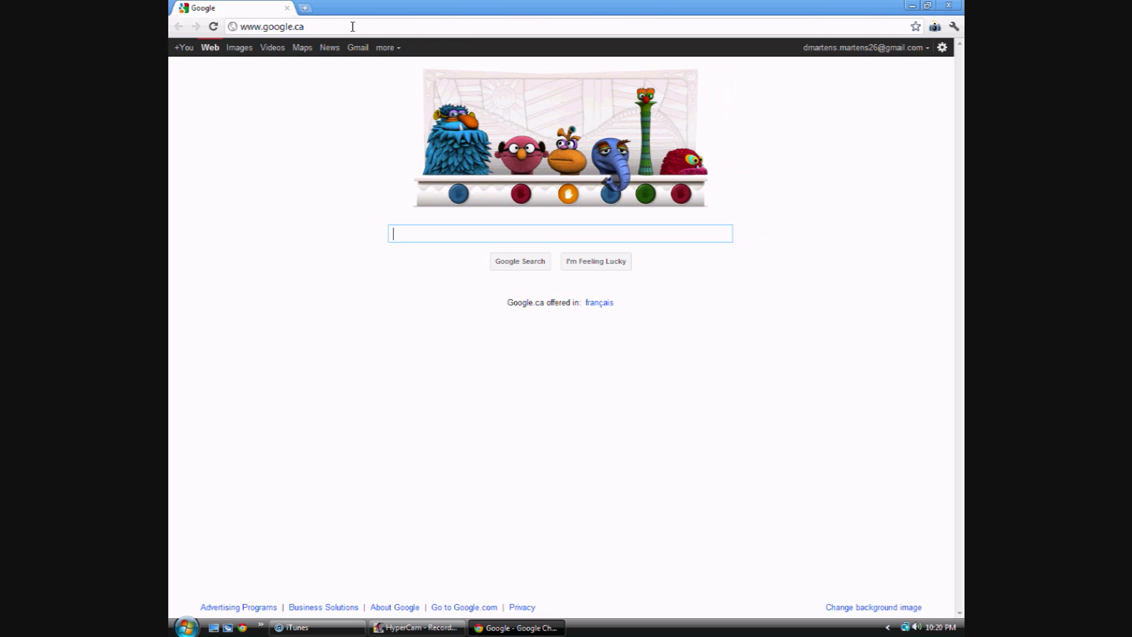
- Search Google for 'iphone explorer windows' and open the Macroplant iPhone Explorer result
type("ipho")
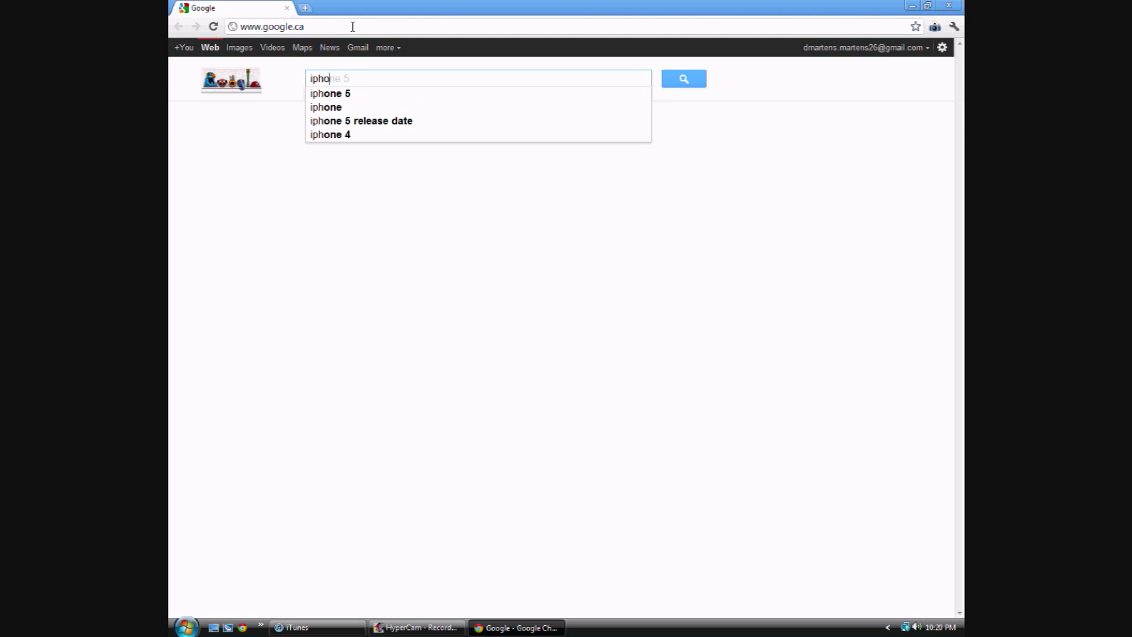
type("ne explorer")
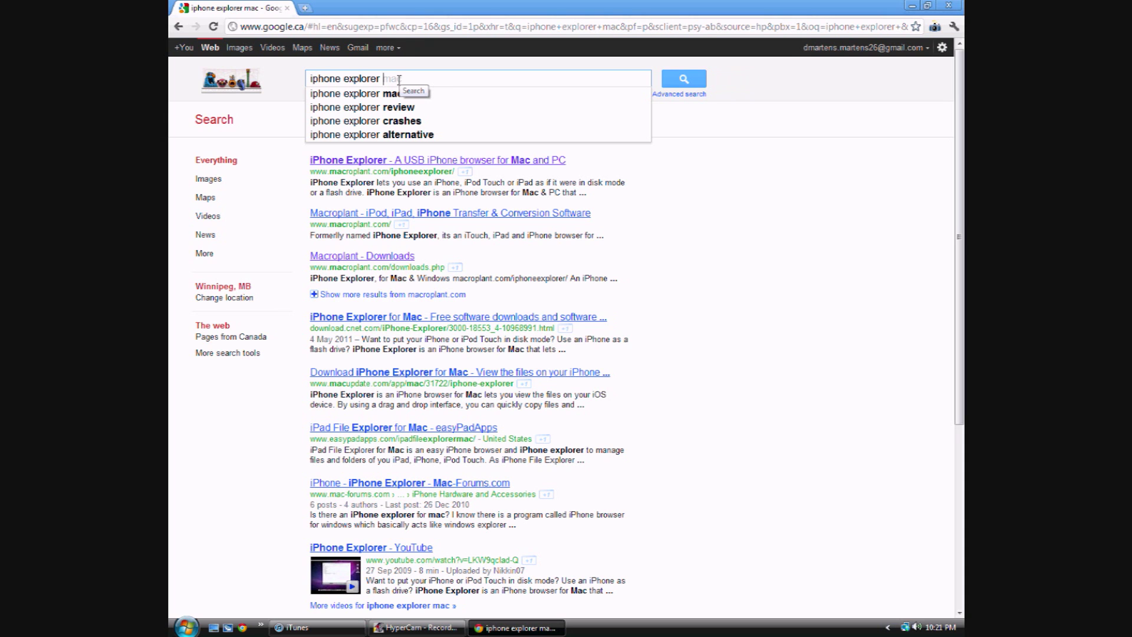
type("windows")
key("Return")
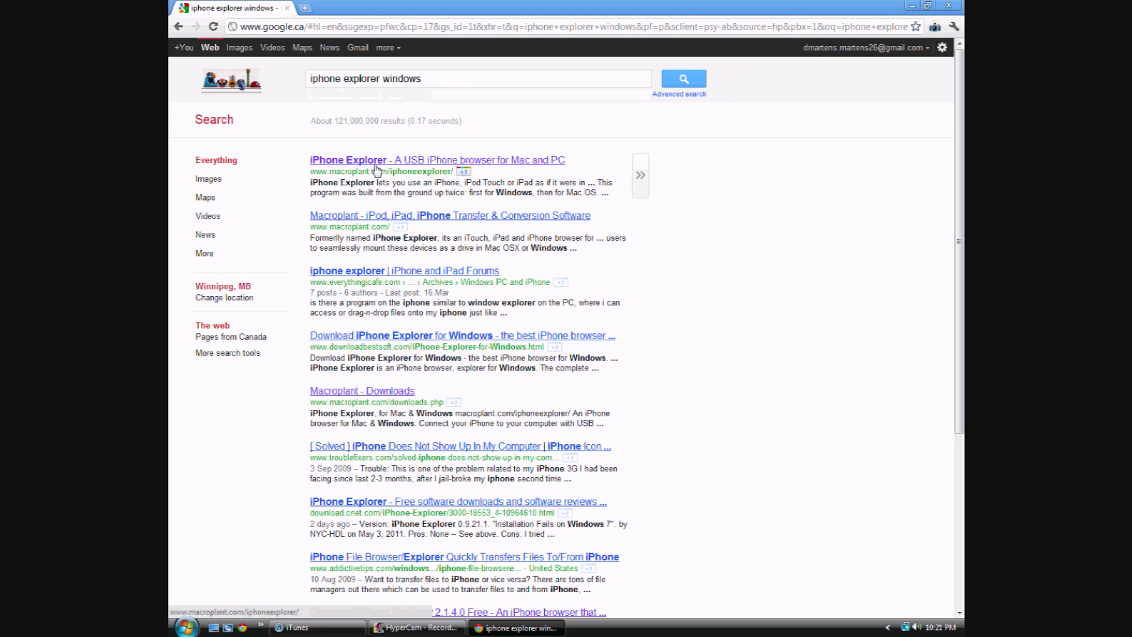
left_click(463, 162)
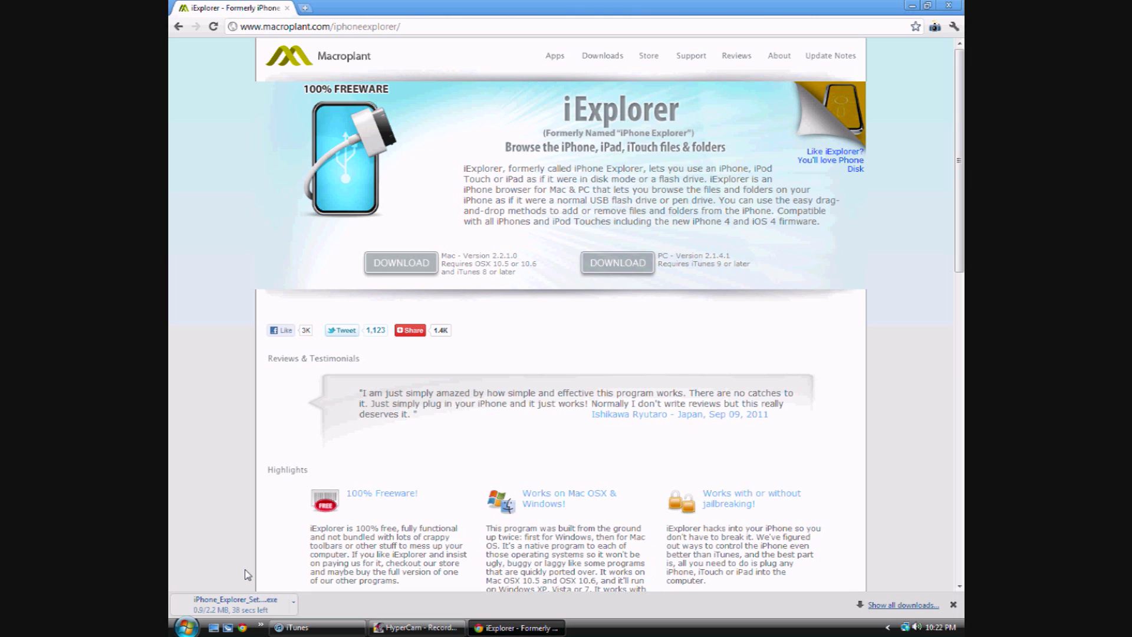
- Cancel the in-progress installer download and close Chrome's downloads bar
right_click(242, 601)
left_click(302, 594)
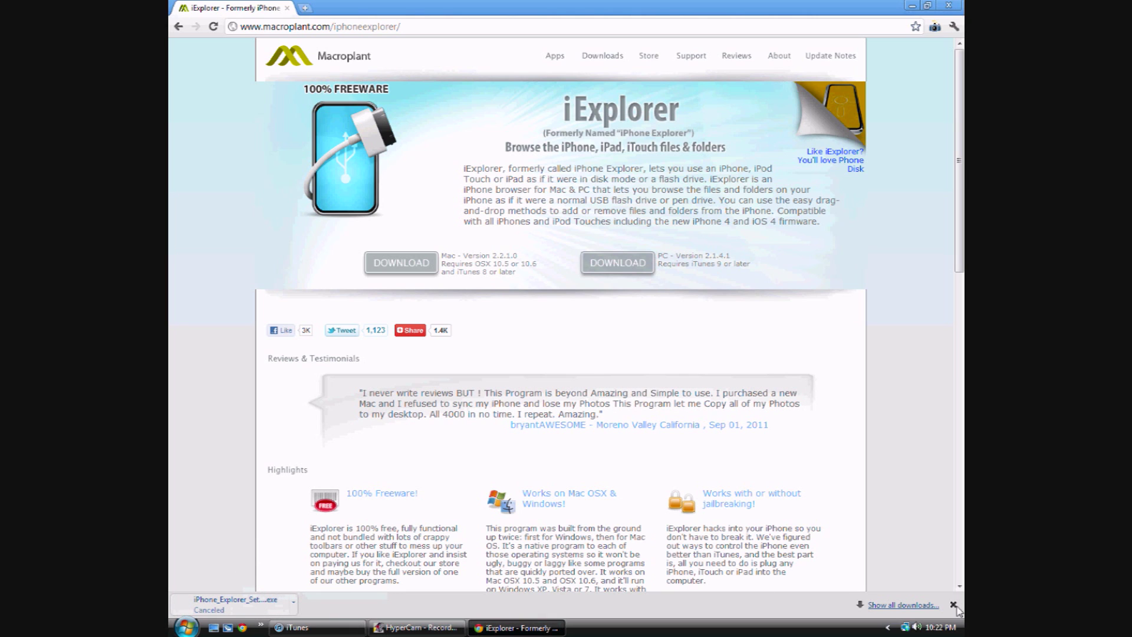
left_click(618, 263)
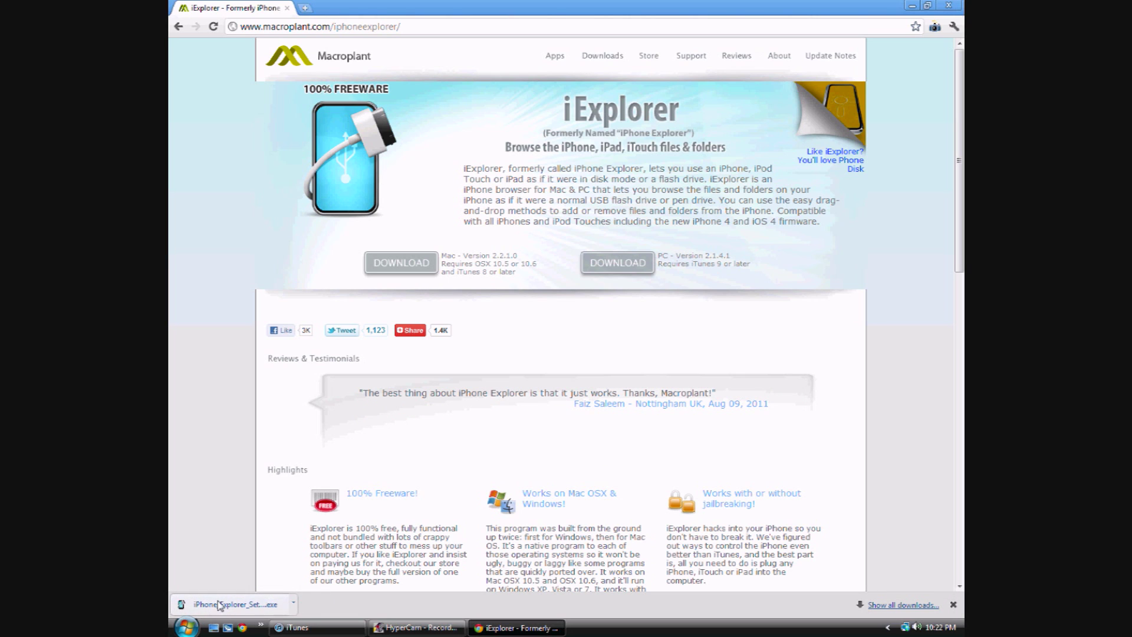
- Run the downloaded iPhone Explorer setup file past the security warning and welcome page
left_click(231, 606)
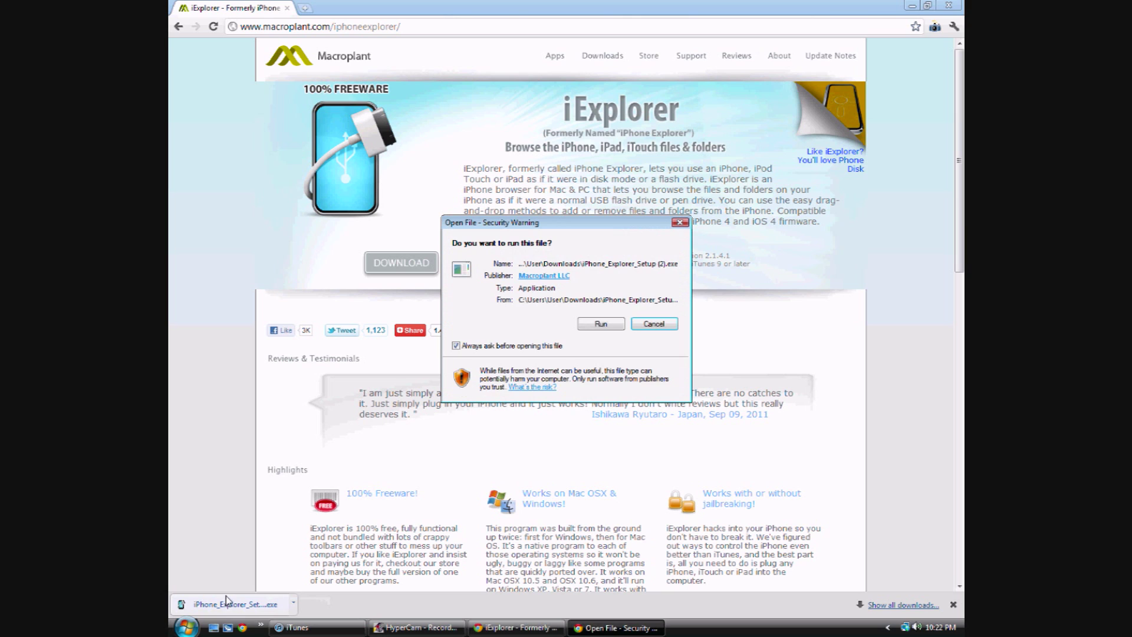
left_click(601, 324)
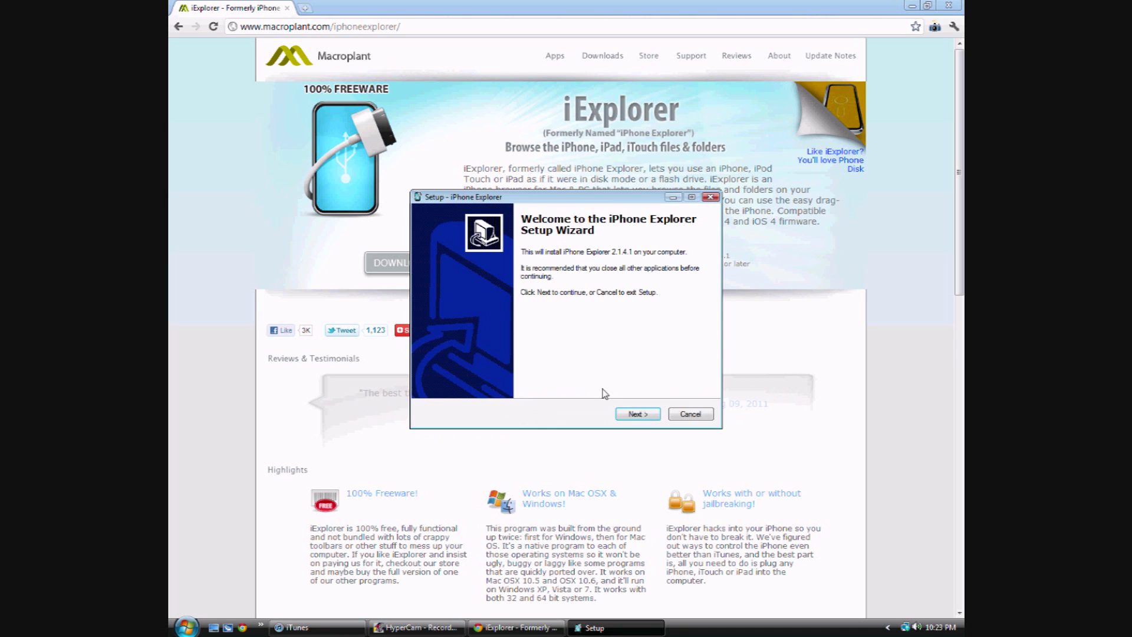
left_click(637, 414)
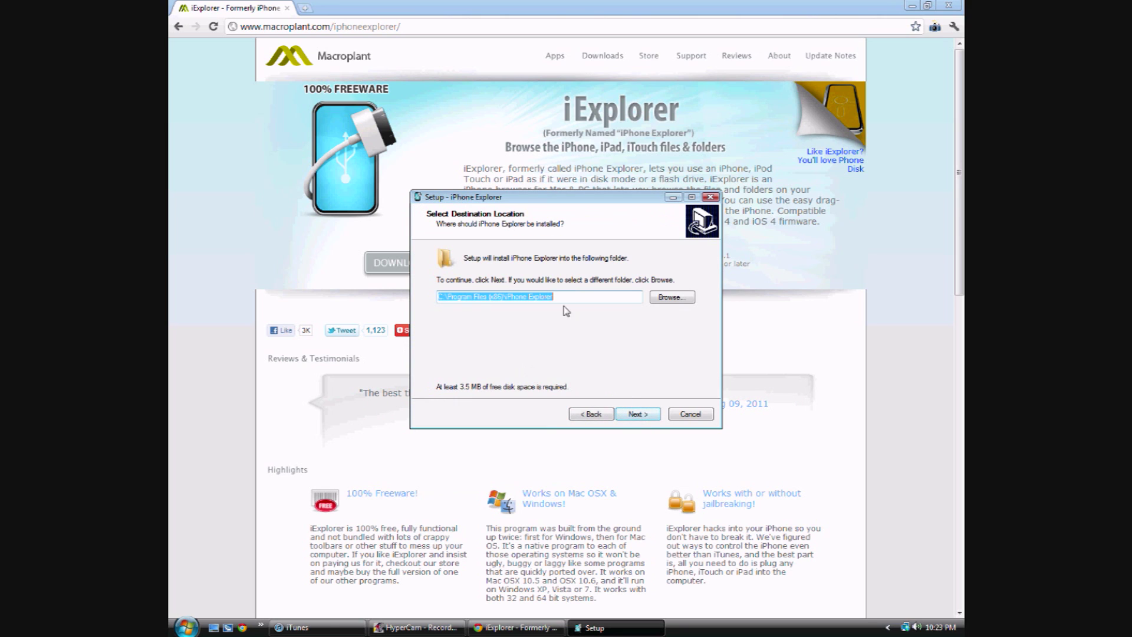
- Keep the default install folder, Start Menu folder and desktop icon, then start installing
left_click(640, 415)
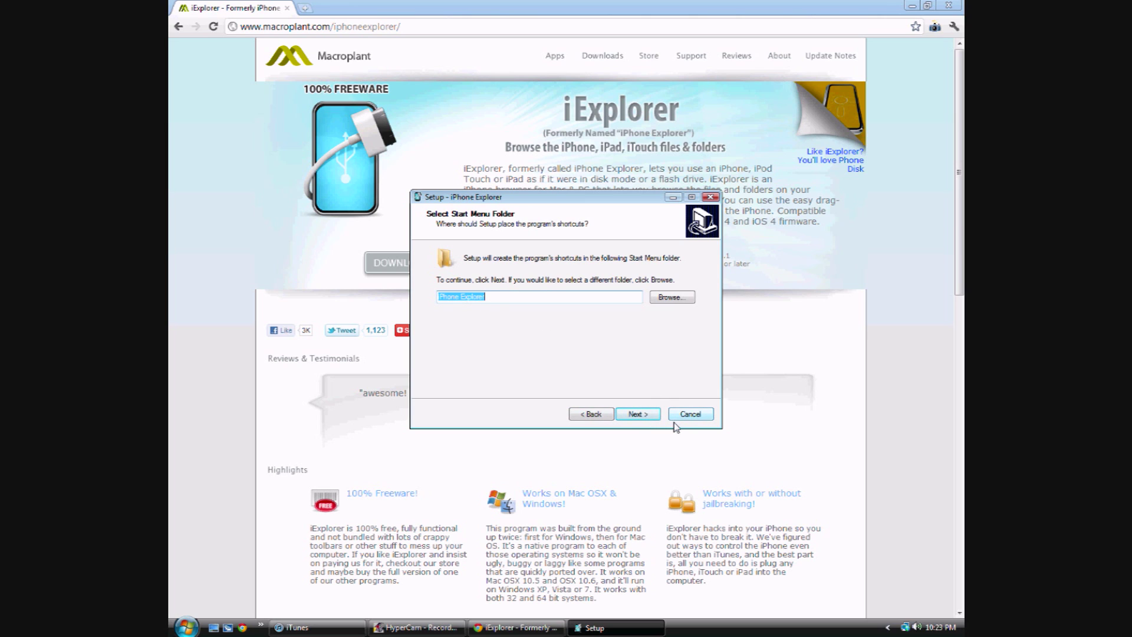
left_click(637, 414)
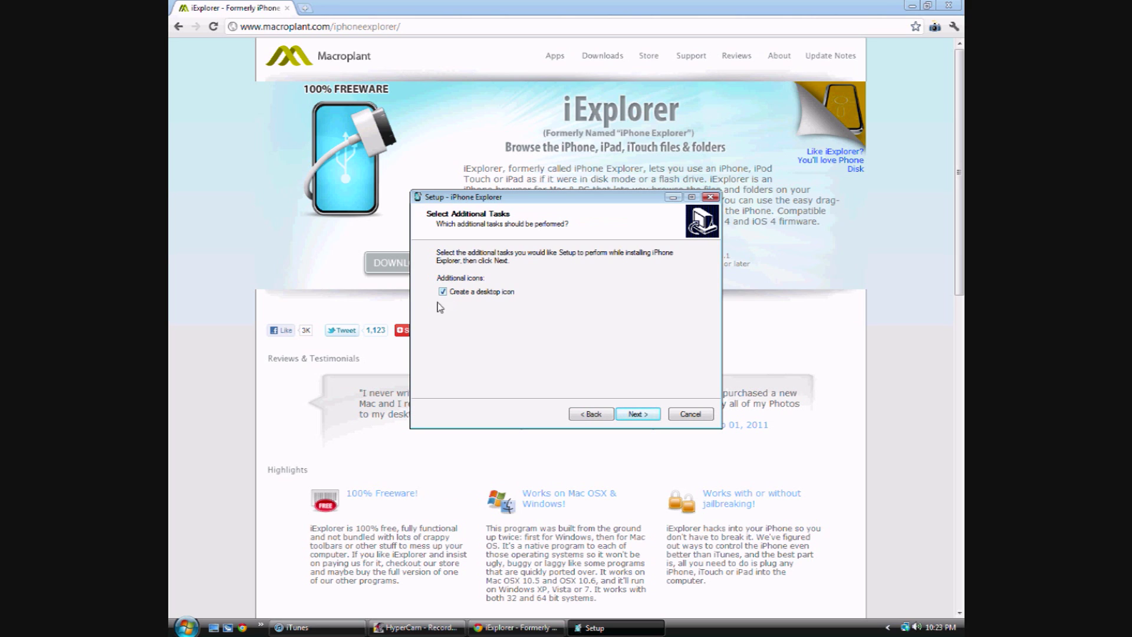
left_click(634, 415)
left_click(638, 413)
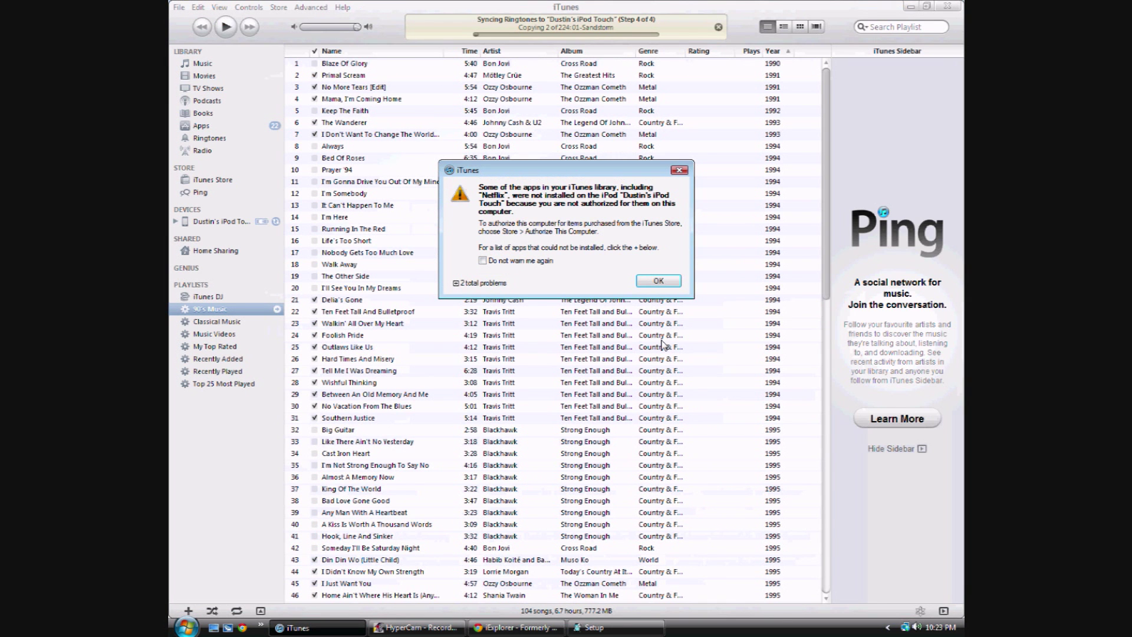
- Dismiss the iTunes unauthorized-apps warning, minimize iTunes, and finish the setup wizard
left_click(668, 282)
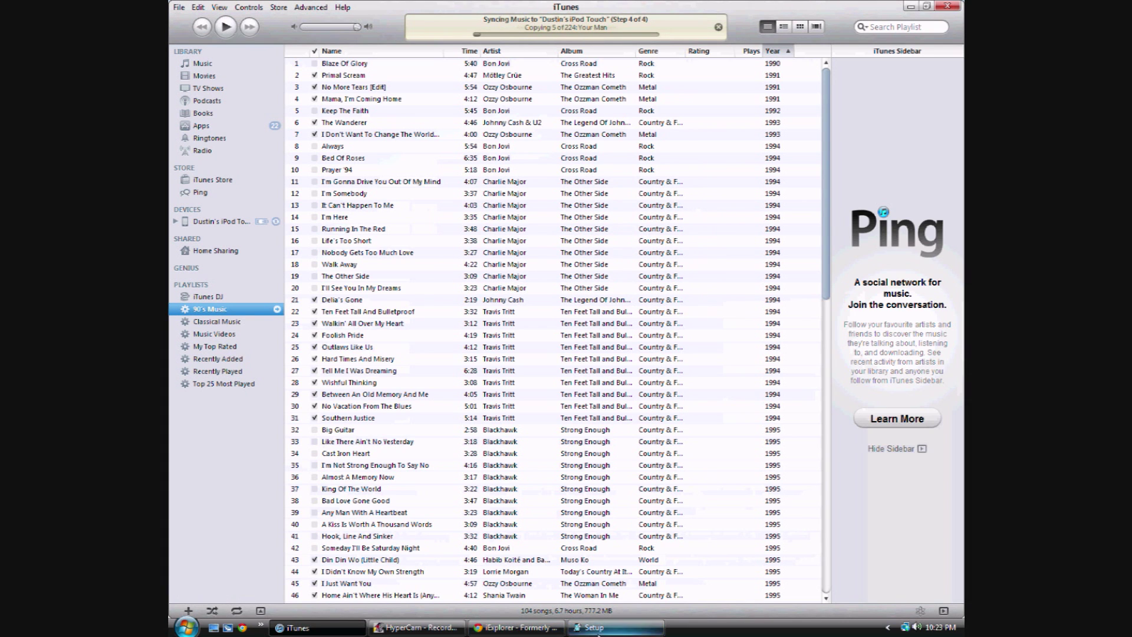
left_click(911, 5)
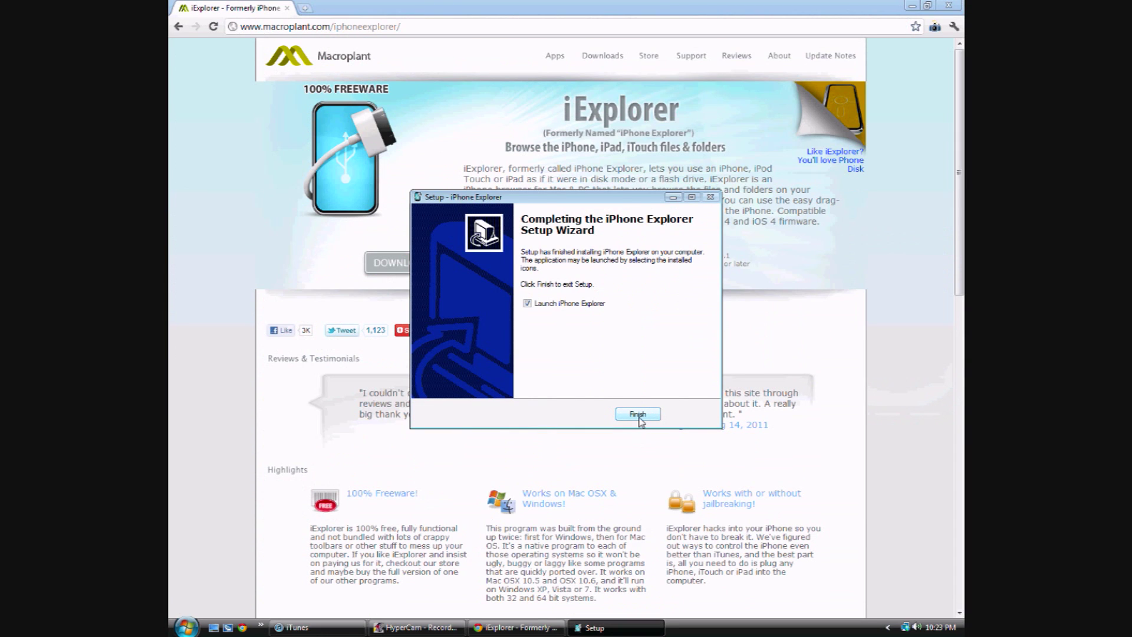
left_click(639, 417)
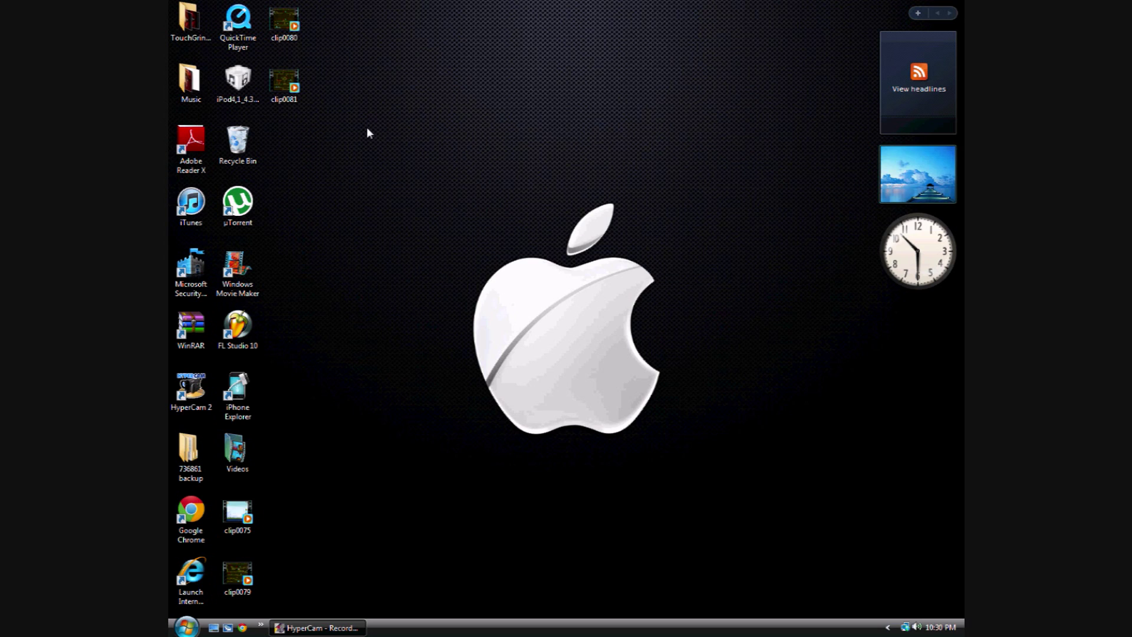
- Close out the installer, leaving the desktop with the iPhone Explorer shortcut
left_click(191, 389)
- Launch iPhone Explorer and show the iPod Touch's Apps folder in the device tree
left_click(240, 396)
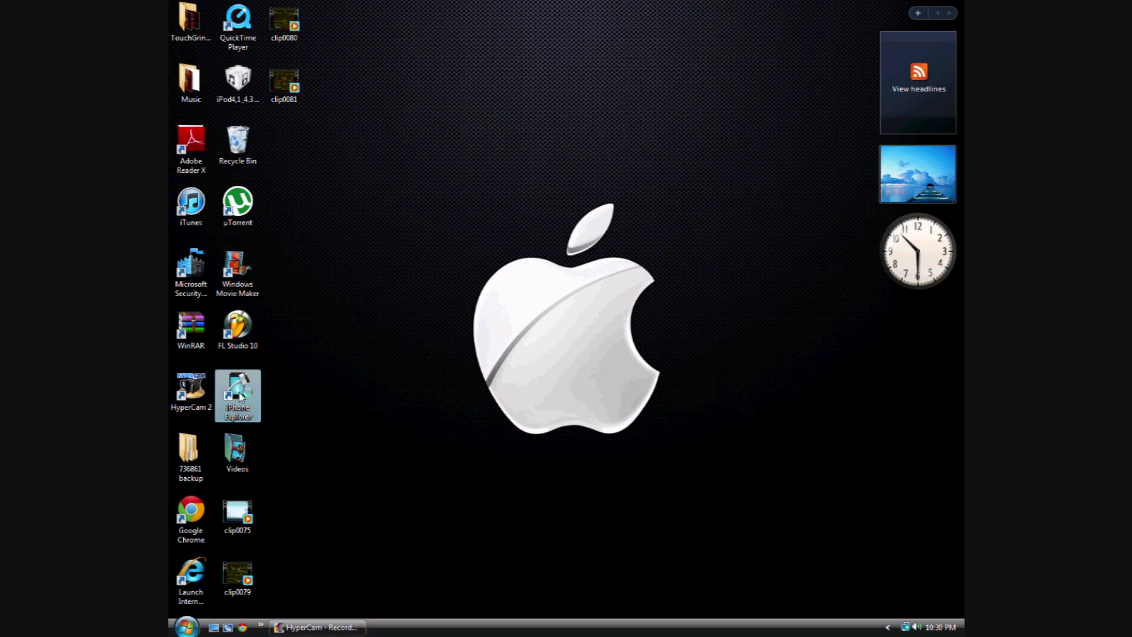
double_click(241, 397)
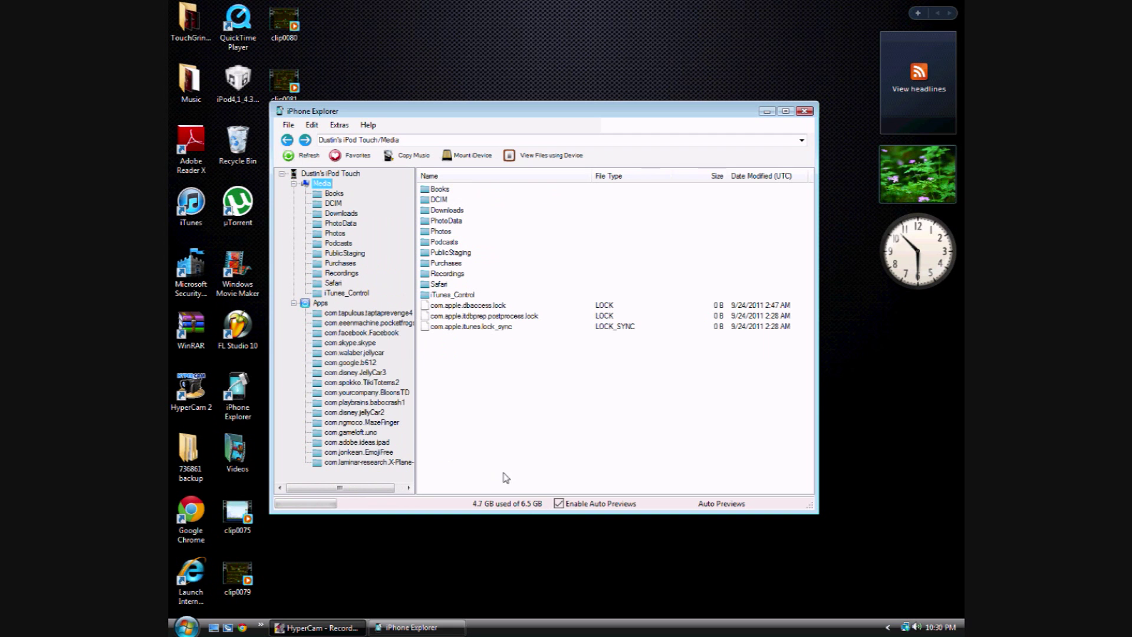
left_click(293, 183)
left_click(293, 194)
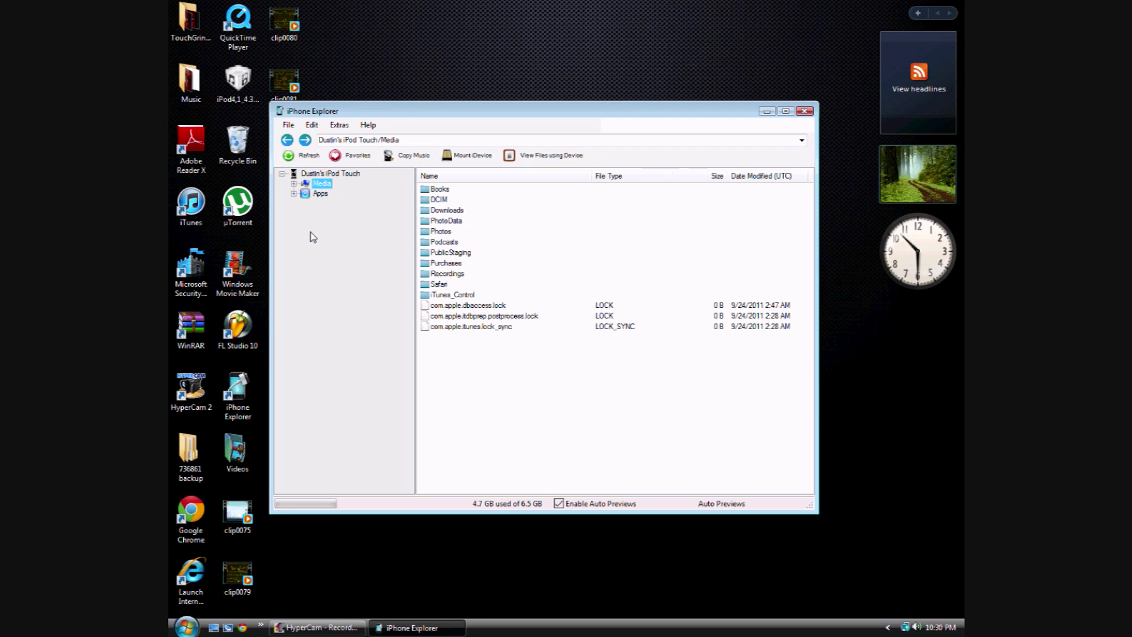
left_click(293, 194)
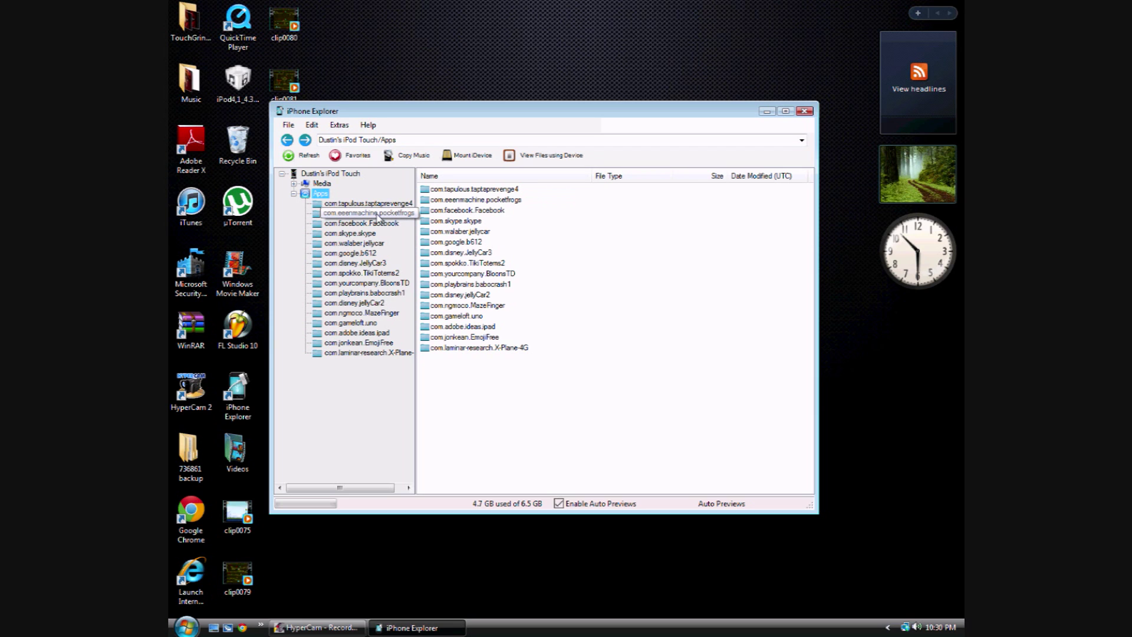
- Try the com.eeenmachine.pocketfrogs folder, dismiss the file-not-found error, and restart iPhone Explorer
left_click(377, 216)
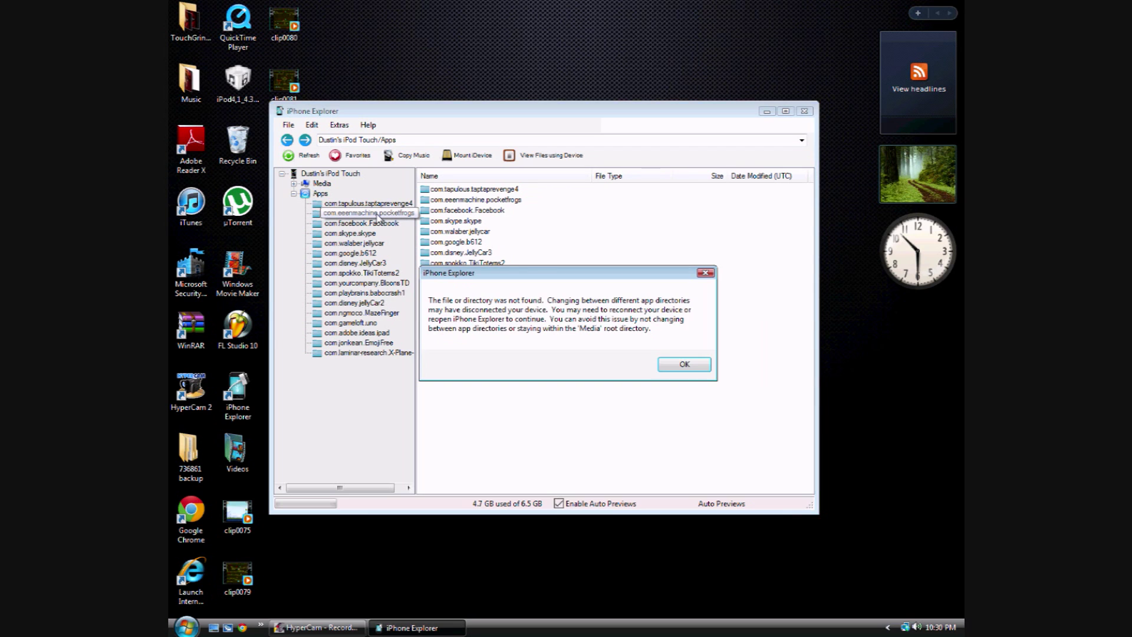
left_click(698, 367)
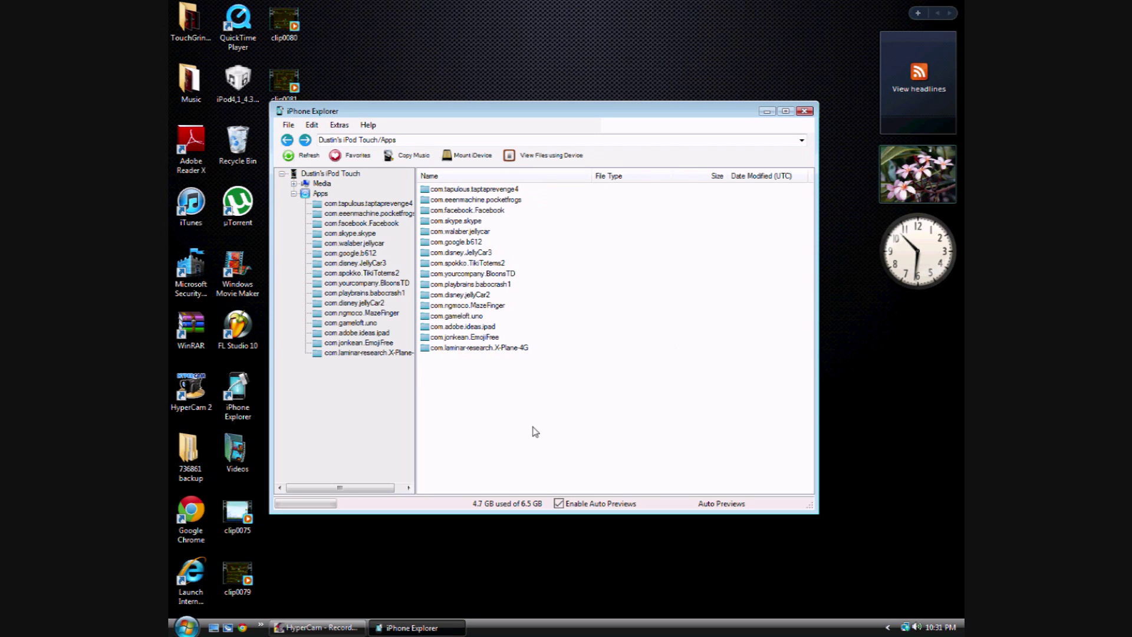
left_click(804, 111)
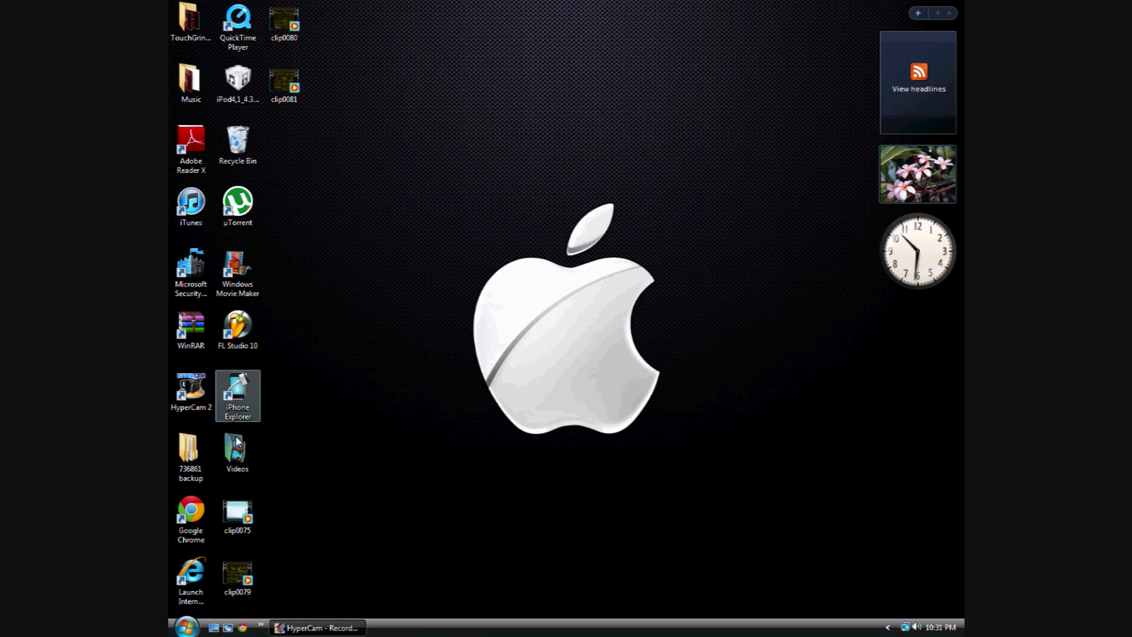
double_click(237, 394)
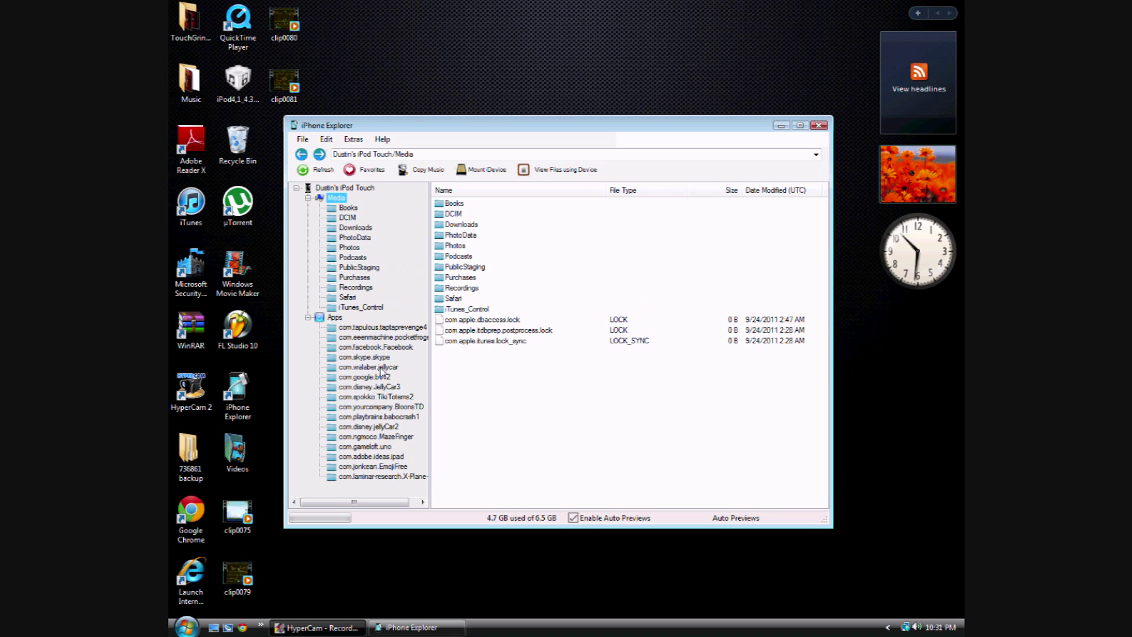
- Open com.eeenmachine.pocketfrogs and list the files inside Pocket Frogs.app
left_click(394, 338)
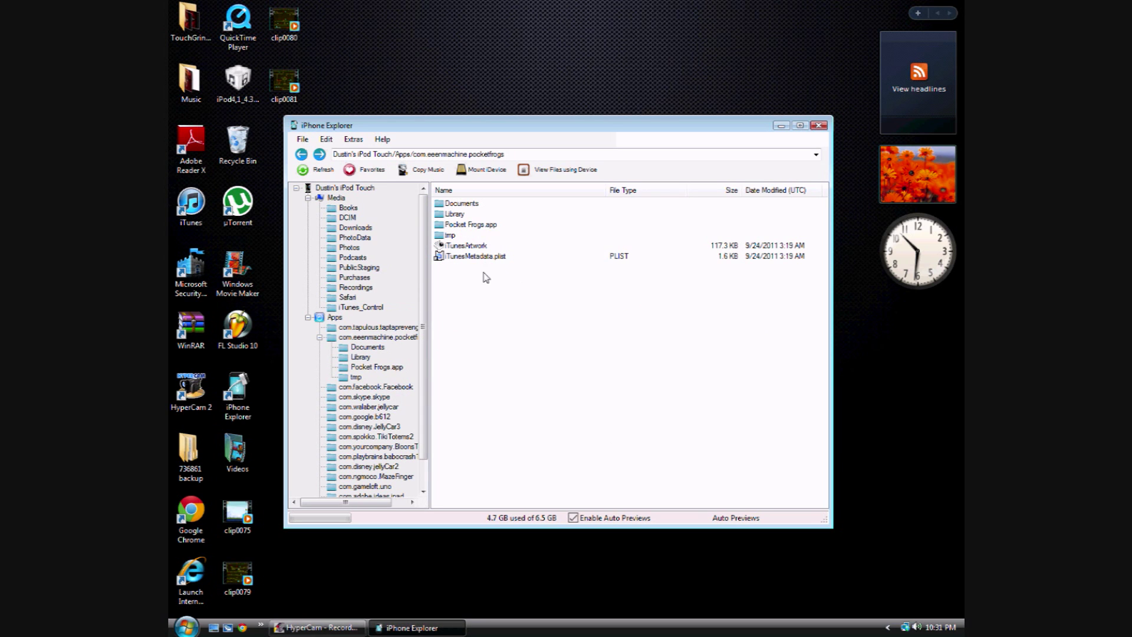
left_click(478, 228)
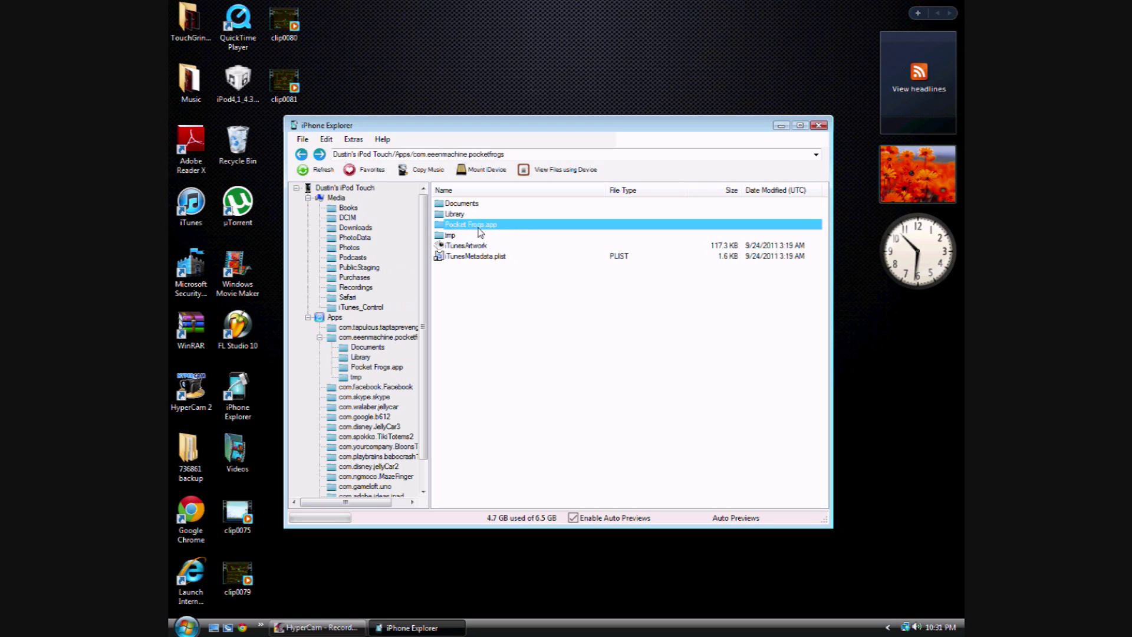
double_click(478, 227)
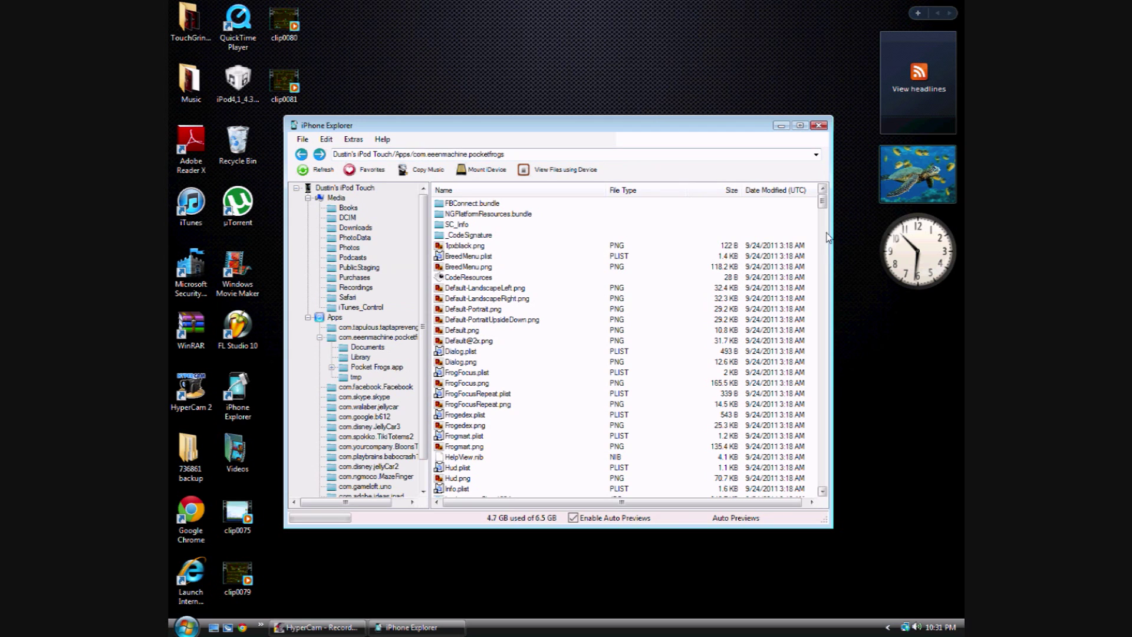
- Scroll to the end of the Pocket Frogs.app files, reposition the window, then close iPhone Explorer
mouse_move(822, 206)
left_mouse_down()
mouse_move(820, 405)
mouse_move(814, 200)
mouse_move(812, 357)
mouse_move(824, 501)
mouse_move(822, 245)
mouse_move(824, 487)
left_mouse_up()
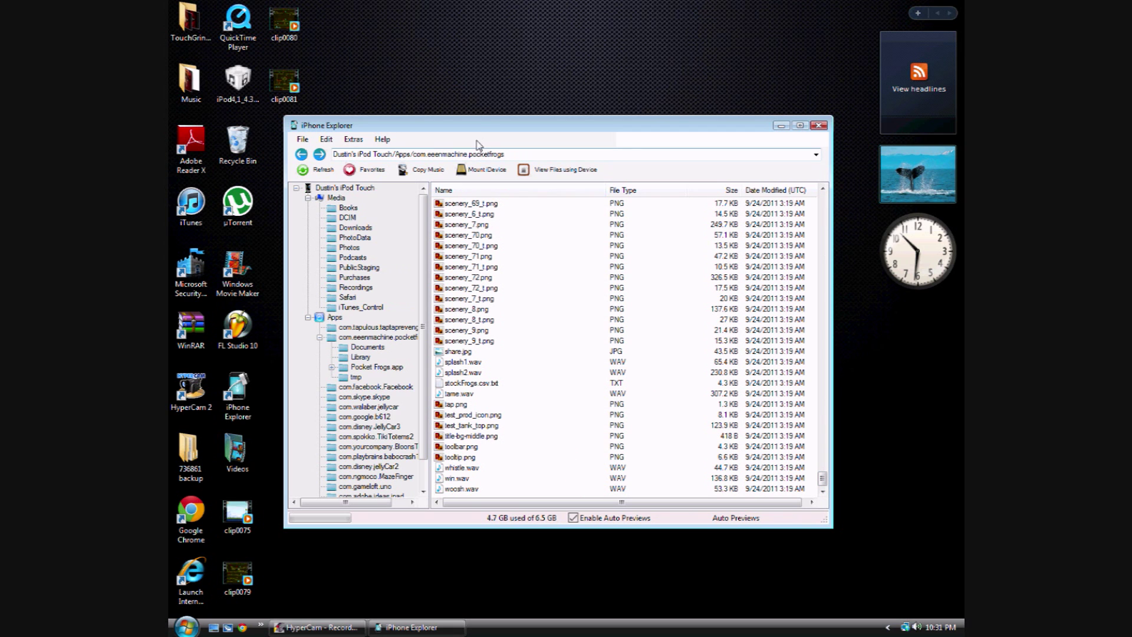
mouse_move(470, 127)
left_mouse_down()
mouse_move(536, 104)
mouse_move(456, 138)
left_mouse_up()
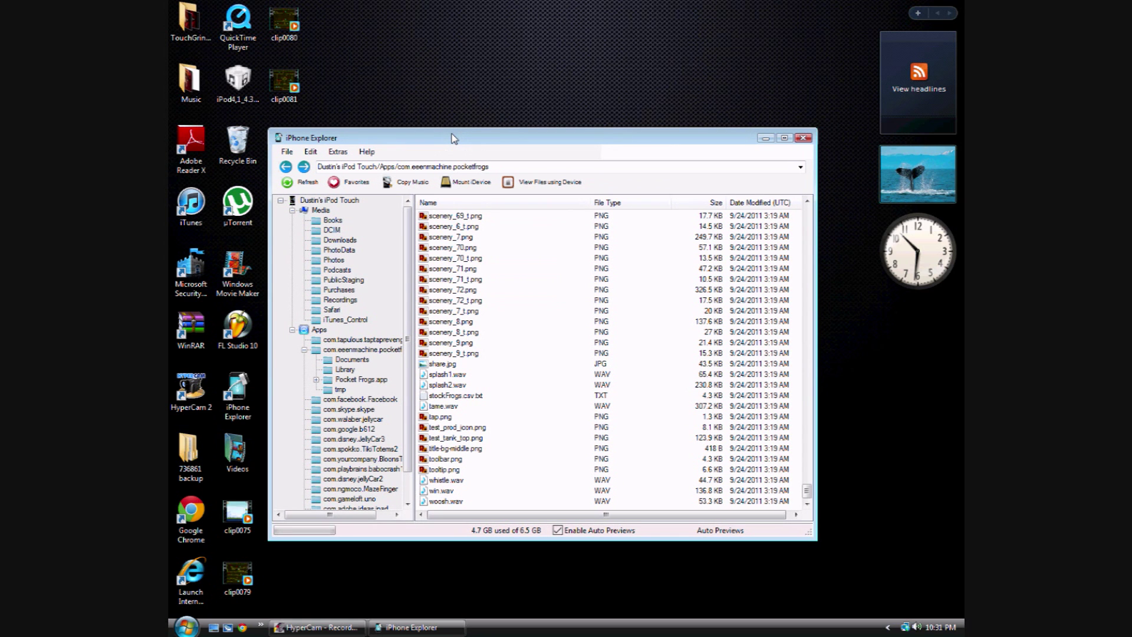
mouse_move(454, 138)
left_mouse_down()
mouse_move(511, 111)
mouse_move(456, 134)
left_mouse_up()
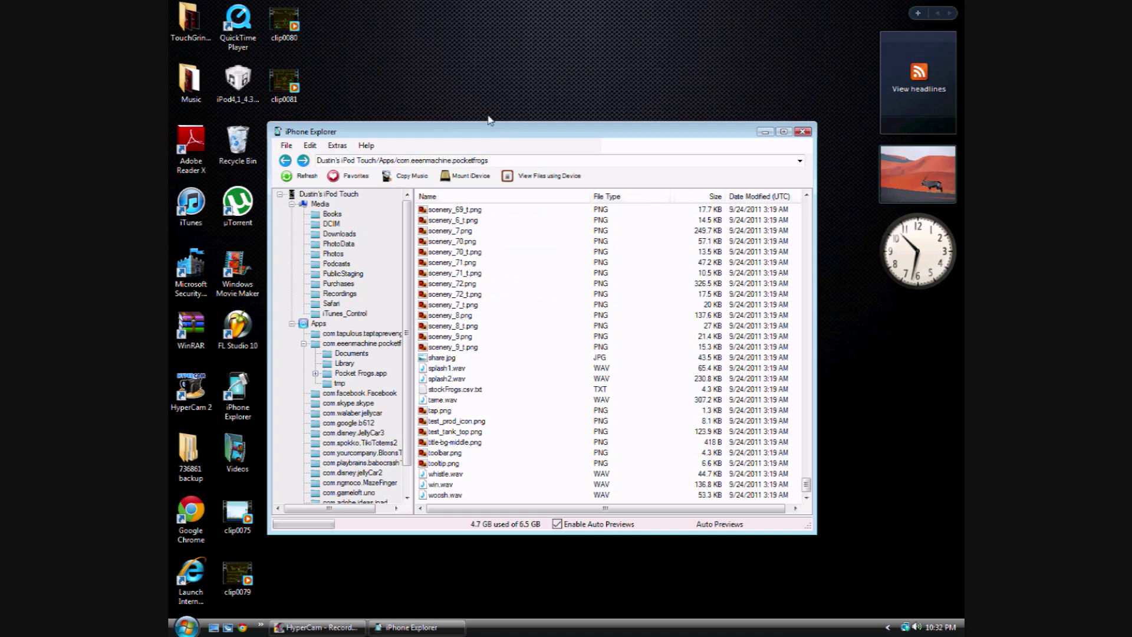
mouse_move(477, 128)
left_mouse_down()
mouse_move(510, 125)
mouse_move(543, 66)
mouse_move(515, 19)
mouse_move(517, 60)
mouse_move(473, 134)
mouse_move(468, 124)
mouse_move(473, 143)
mouse_move(532, 146)
mouse_move(462, 134)
left_mouse_up()
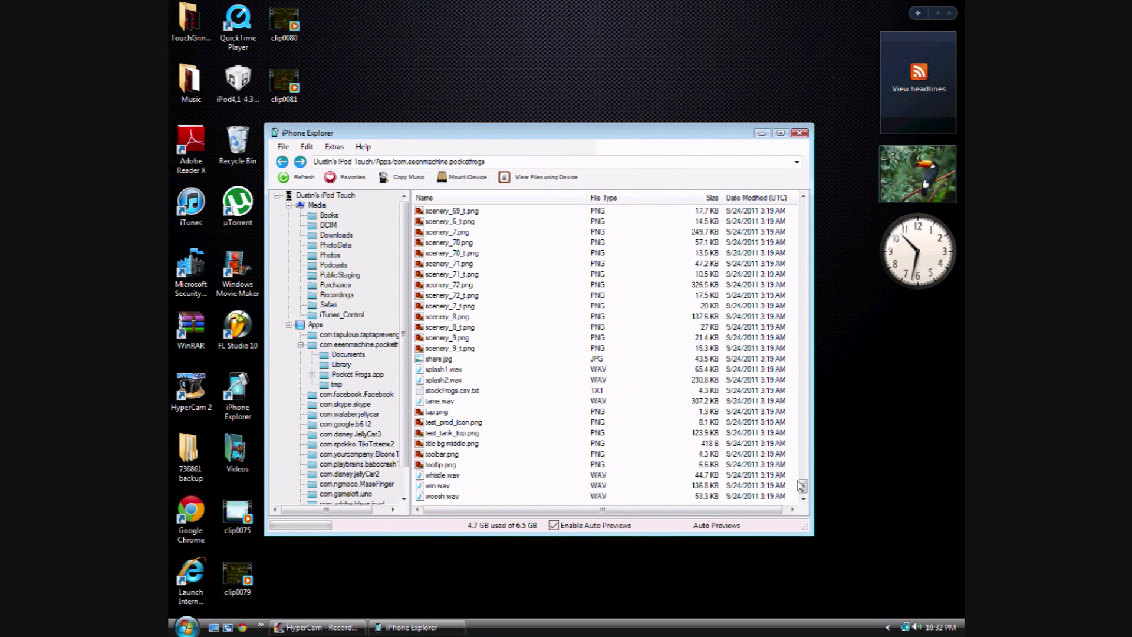
left_click(800, 133)
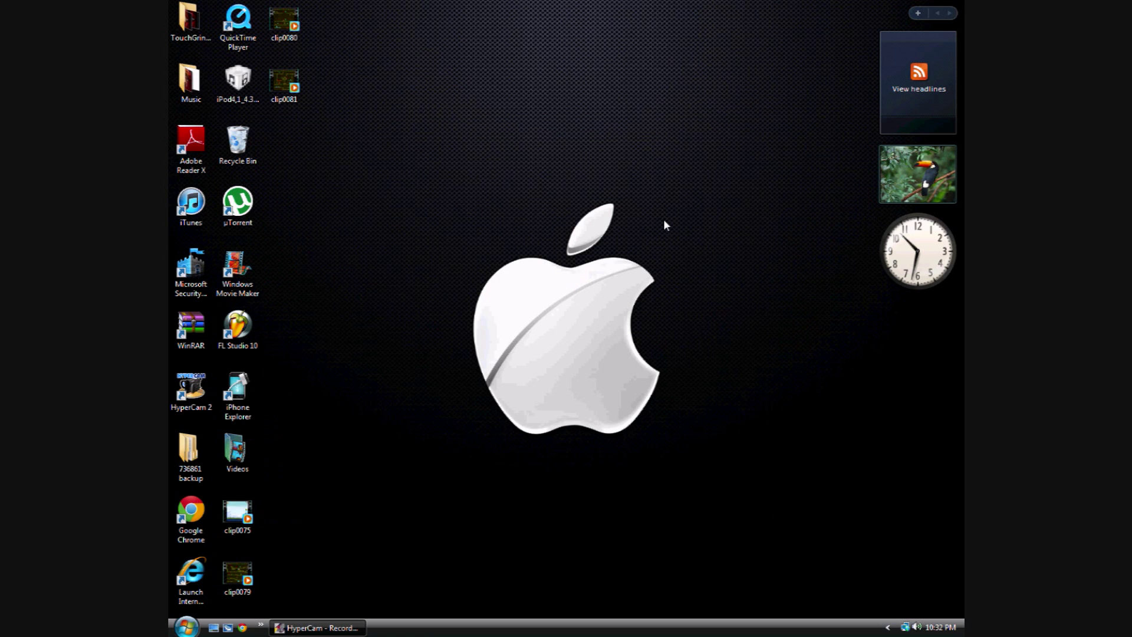